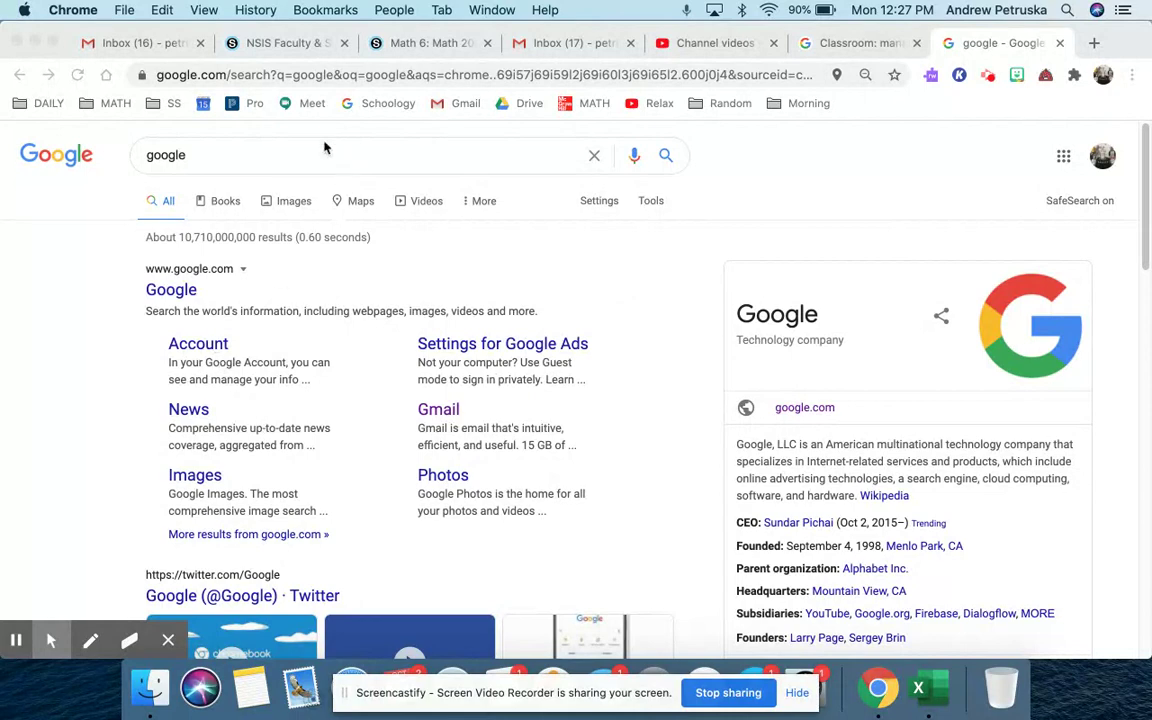
Search Google for 'google classroom' and open the Google Classroom site.
{"action": "double_click", "coordinate": [303, 159]}
{"action": "key", "text": "BackSpace"}
{"action": "type", "text": "g"}
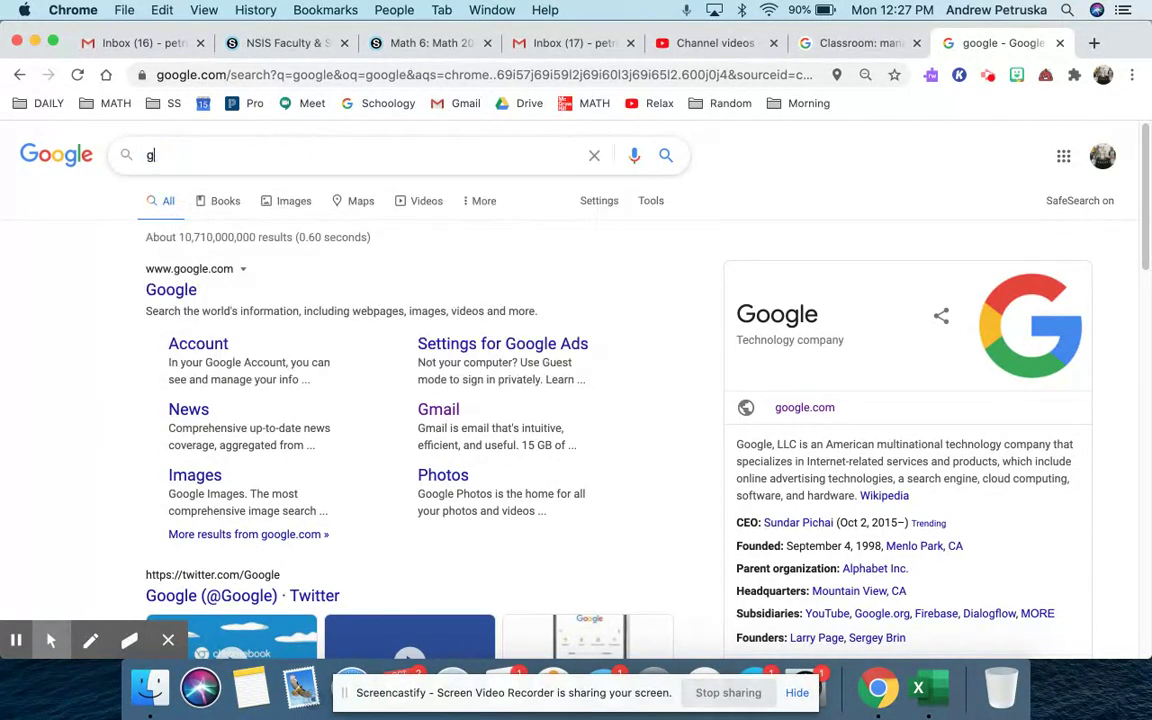
{"action": "type", "text": "oogle class"}
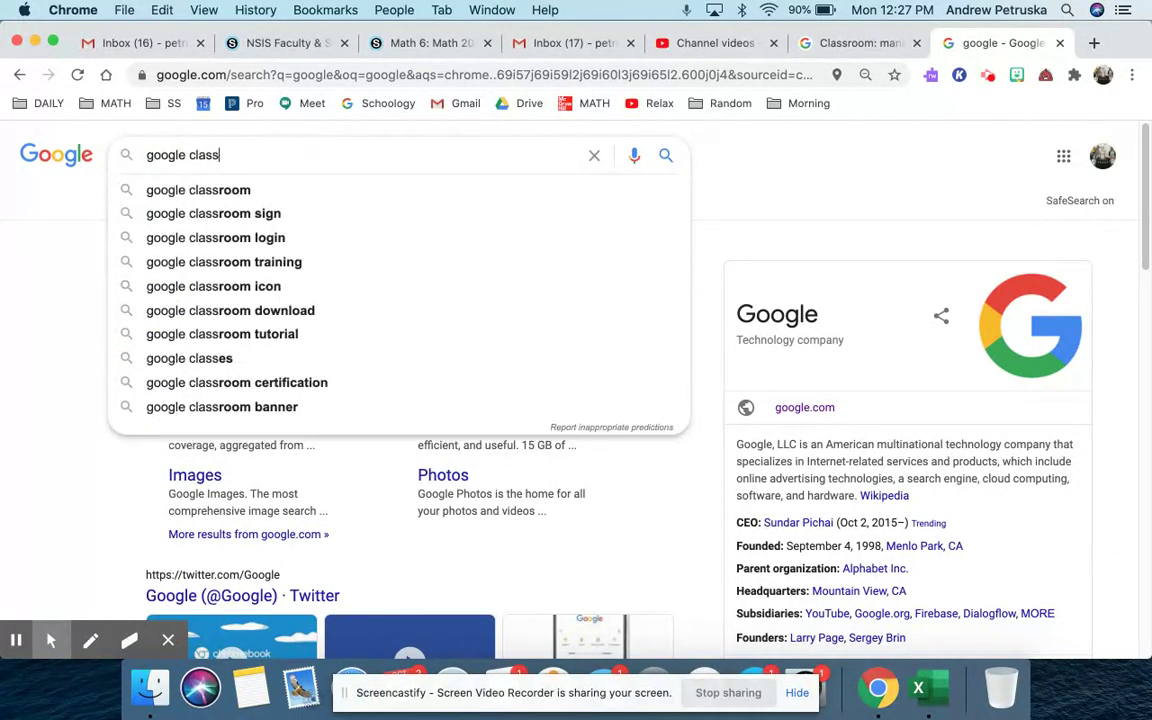
{"action": "type", "text": "room"}
{"action": "key", "text": "Return"}
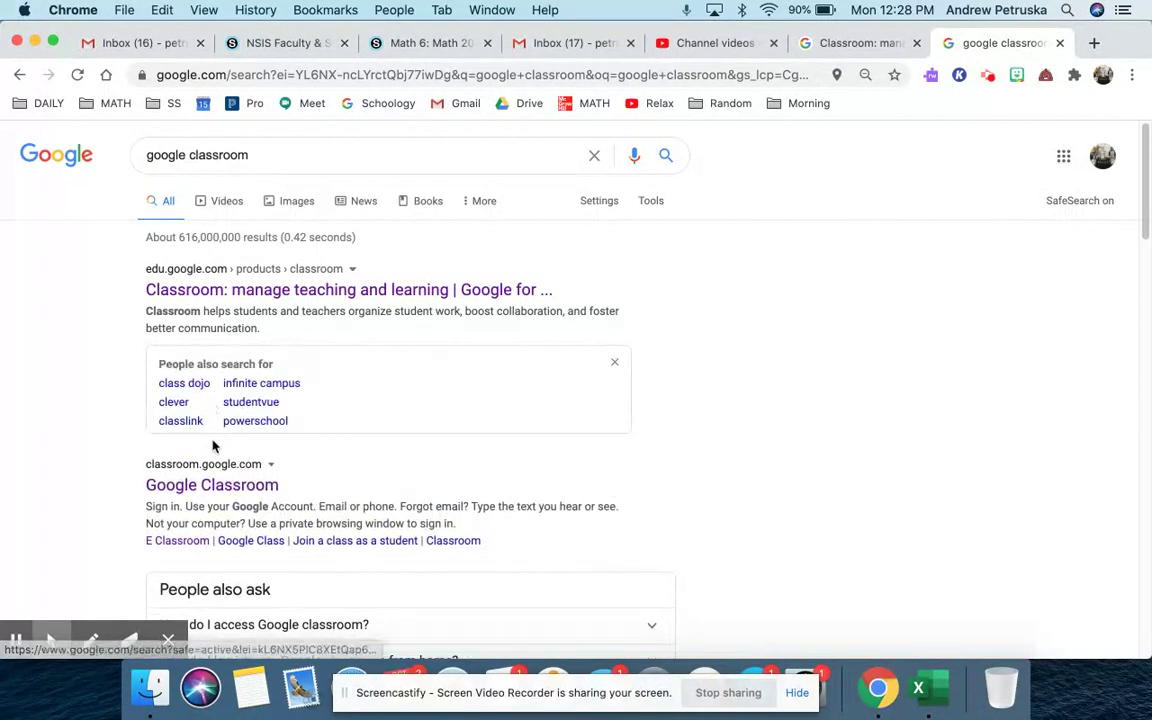
{"action": "left_click", "coordinate": [232, 492]}
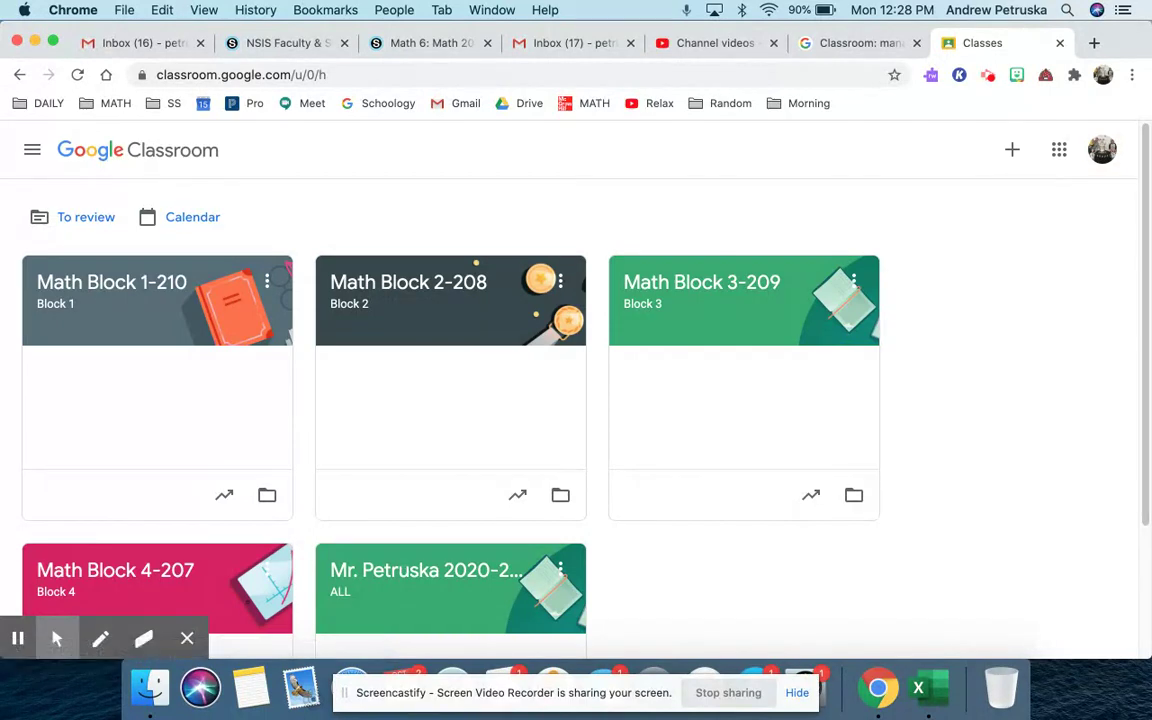
Start a new class named 'Mr. Petruska Team Time'.
{"action": "left_click", "coordinate": [1010, 155]}
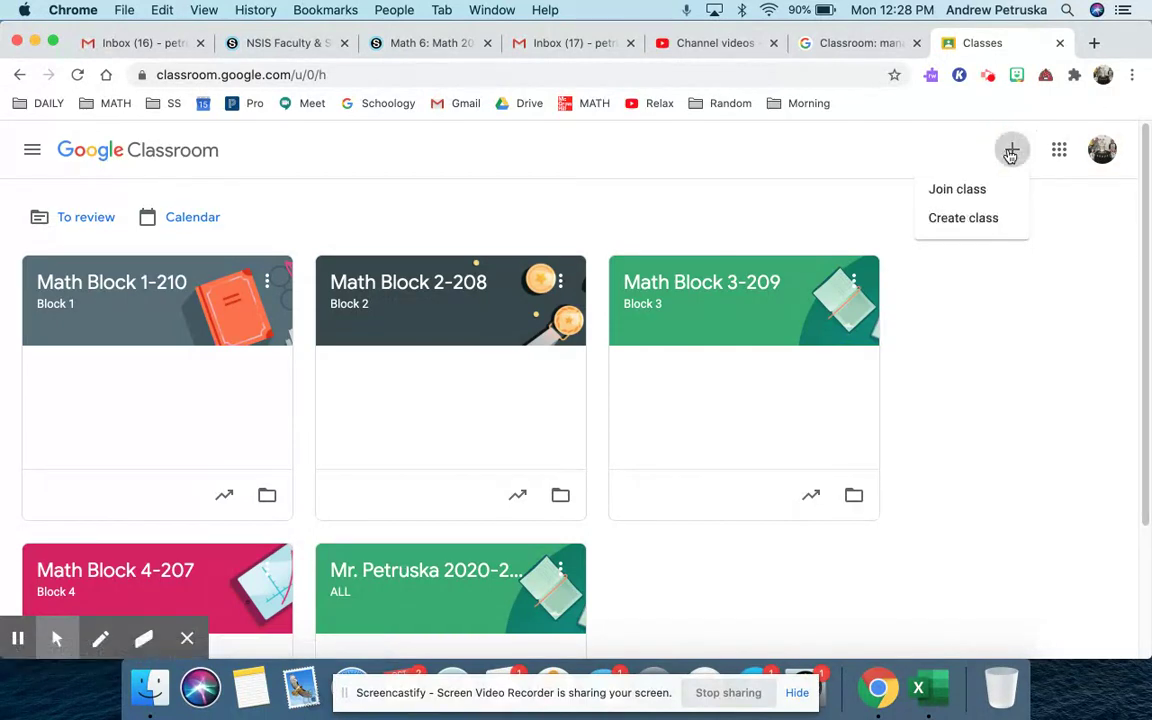
{"action": "left_click", "coordinate": [964, 220]}
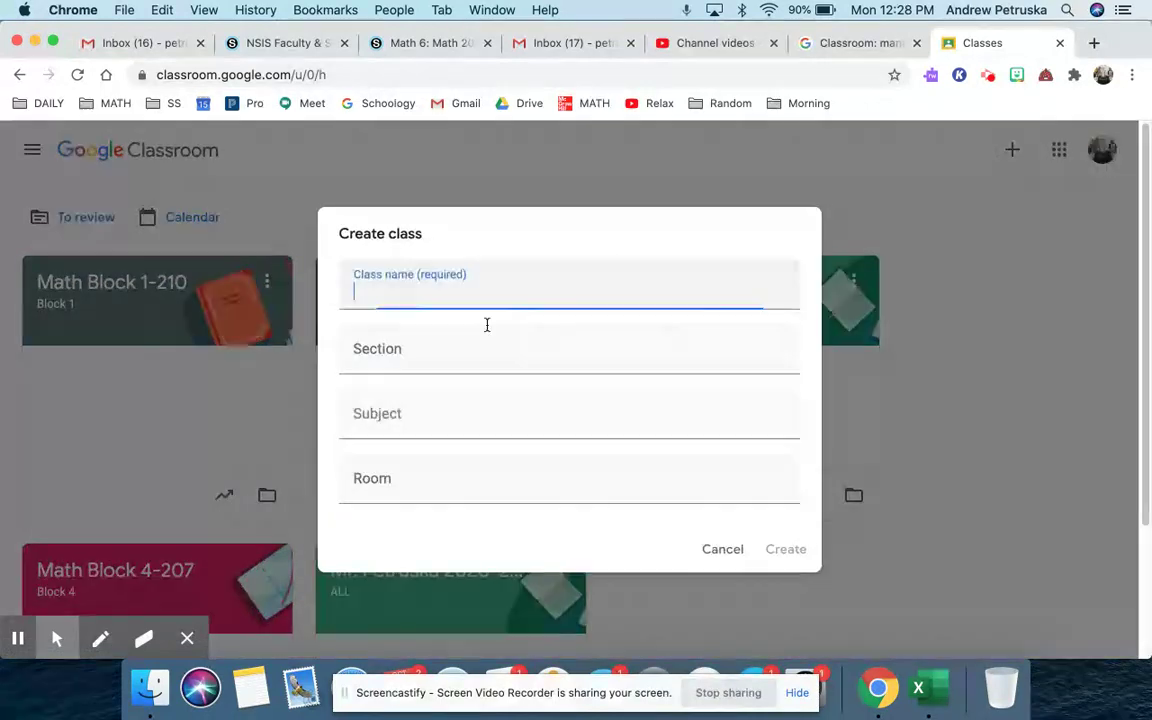
{"action": "left_click", "coordinate": [465, 280]}
{"action": "left_click", "coordinate": [451, 297]}
{"action": "type", "text": "m"}
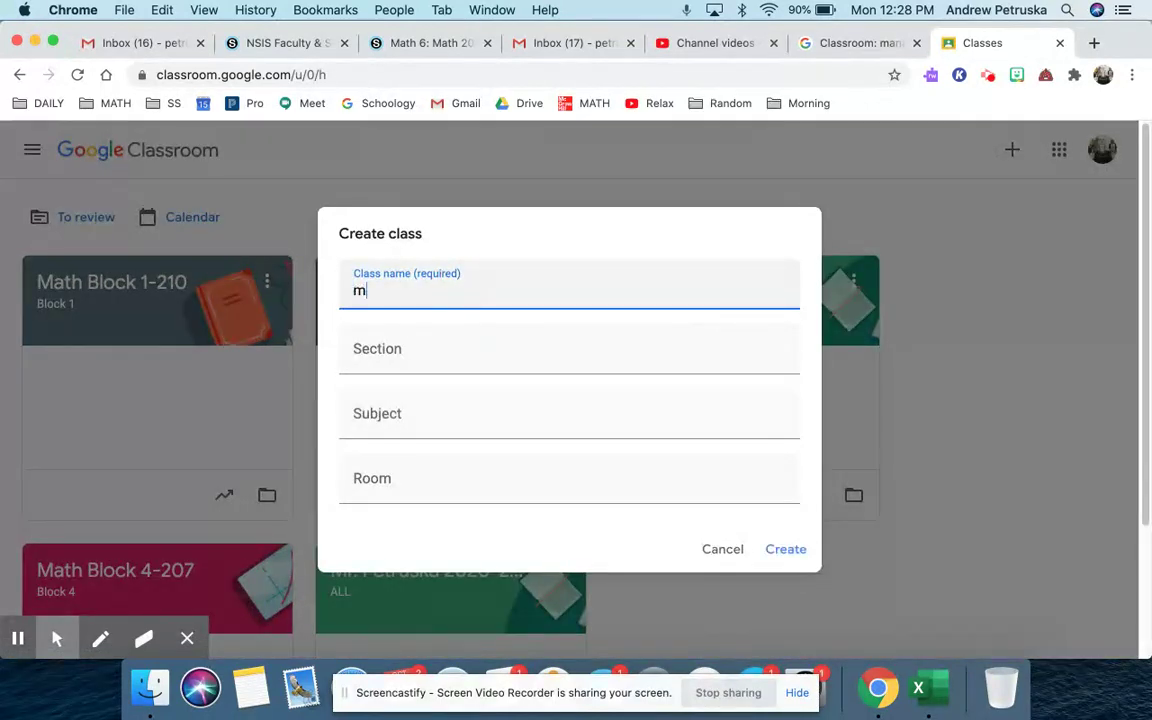
{"action": "key", "text": "BackSpace"}
{"action": "type", "text": "Mr. PEtrus"}
{"action": "key", "text": "BackSpace"}
{"action": "key", "text": "BackSpace"}
{"action": "key", "text": "BackSpace"}
{"action": "key", "text": "BackSpace"}
{"action": "type", "text": "truska Team "}
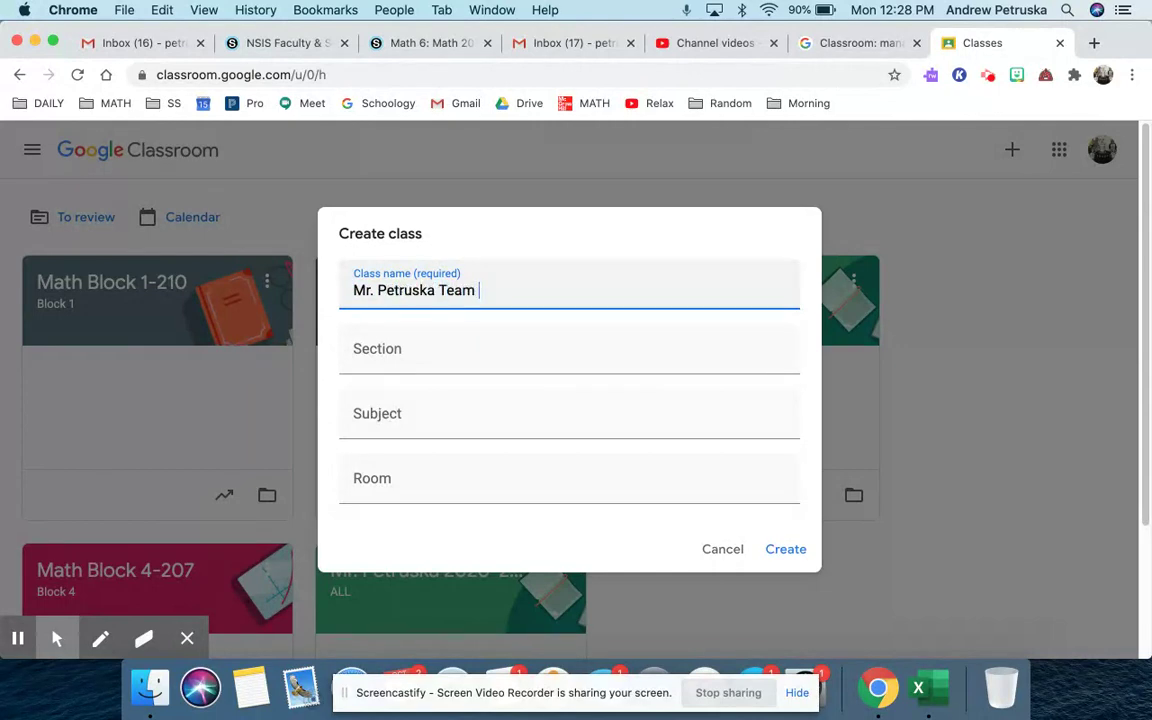
{"action": "type", "text": "Time"}
Set the section and room to 207 and create the class.
{"action": "left_click", "coordinate": [427, 355]}
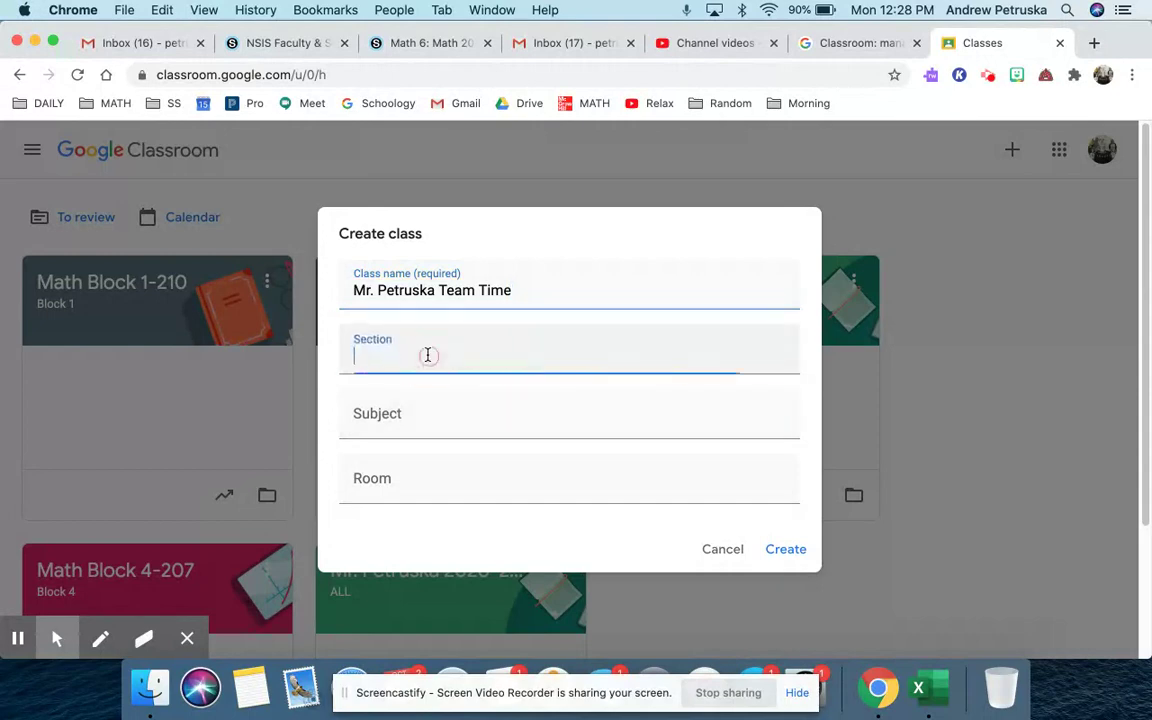
{"action": "type", "text": "207"}
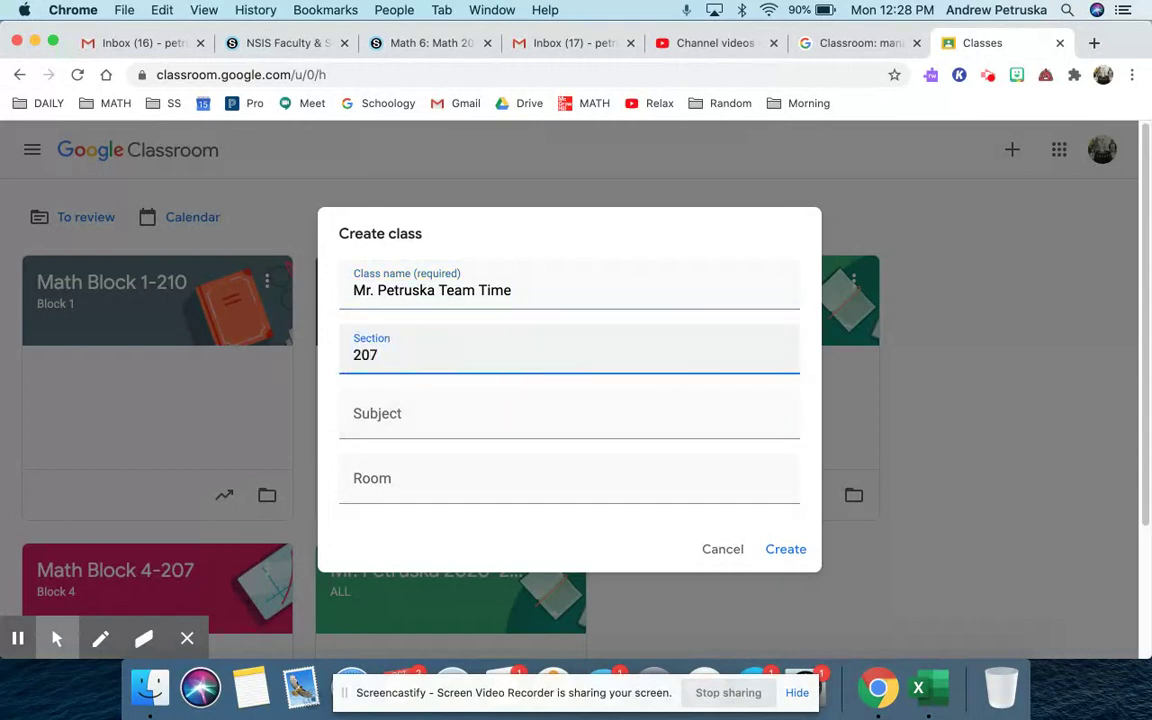
{"action": "left_click", "coordinate": [405, 416]}
{"action": "left_click", "coordinate": [388, 476]}
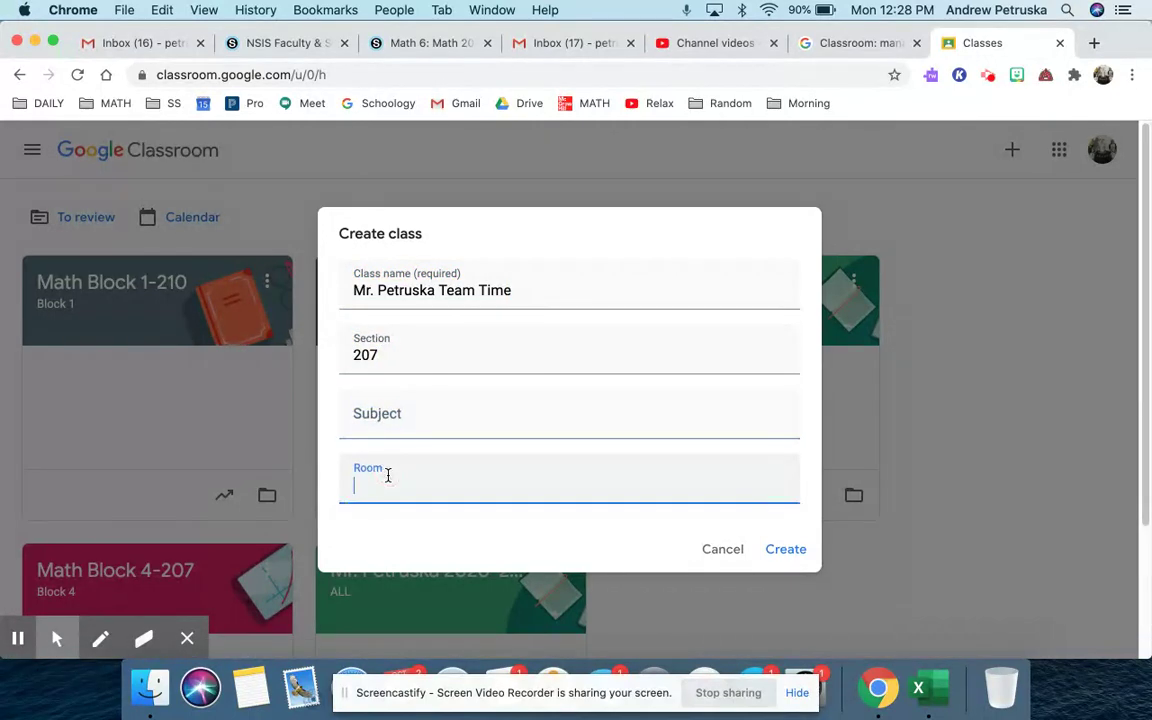
{"action": "type", "text": "207"}
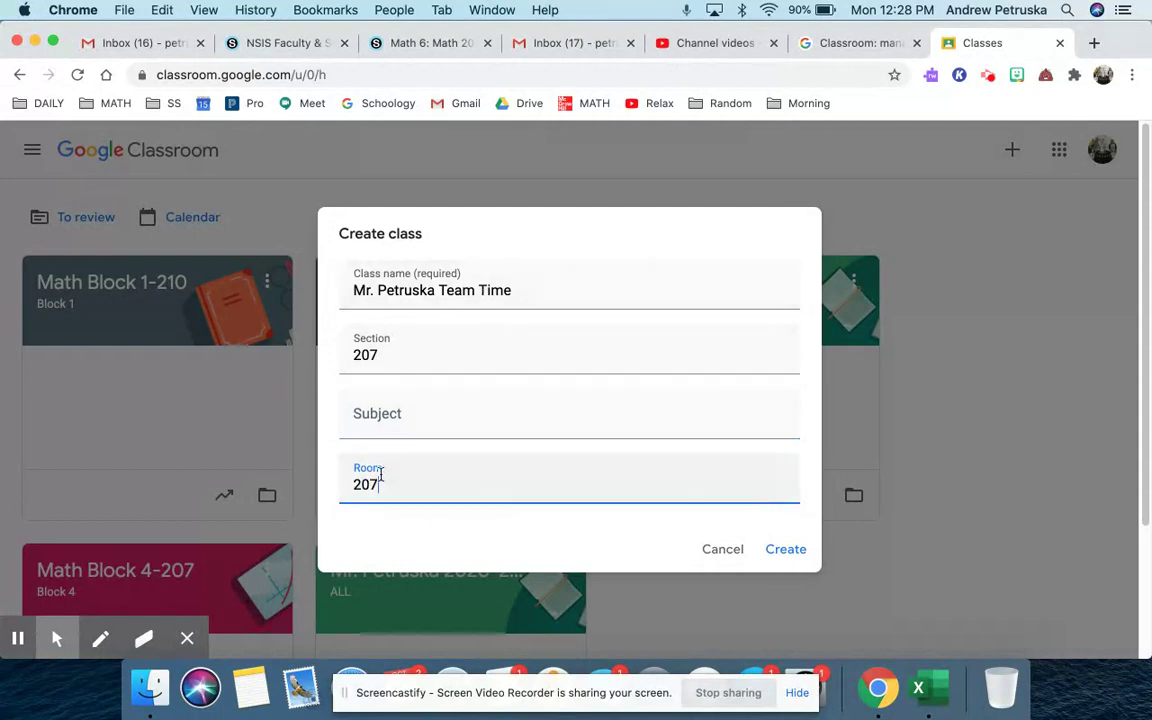
{"action": "left_click", "coordinate": [785, 550]}
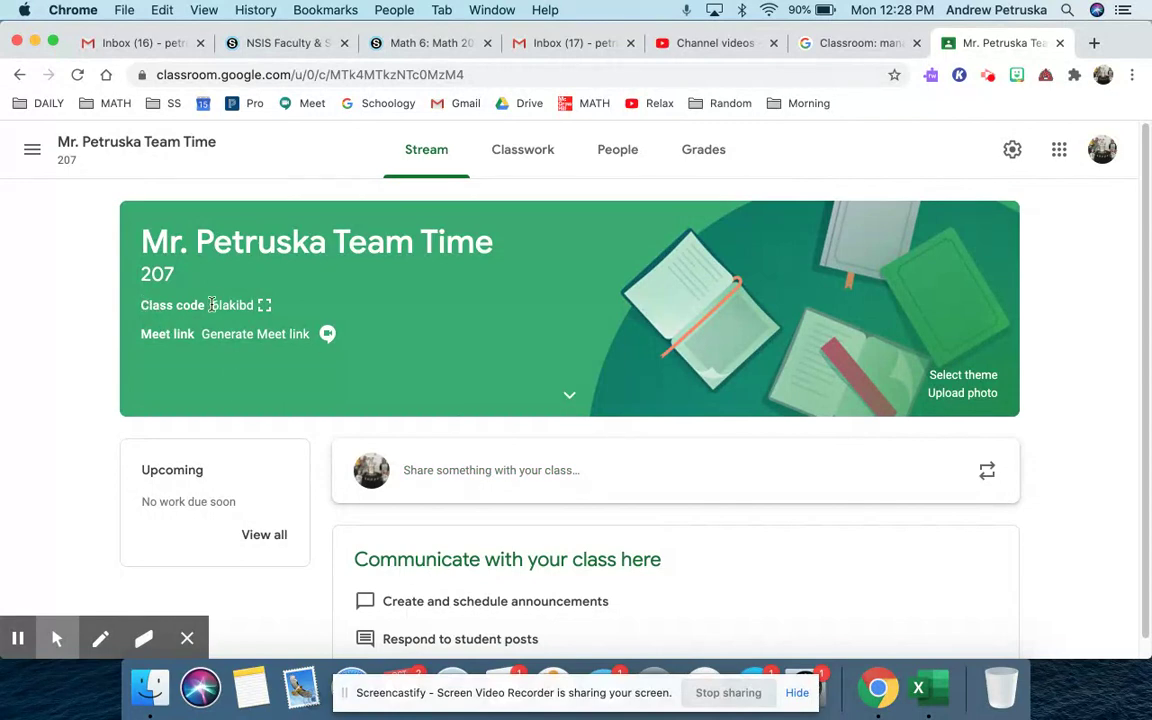
Select the class code, check the People roster, then return to the class stream.
{"action": "left_click_drag", "start_coordinate": [211, 305], "coordinate": [257, 306]}
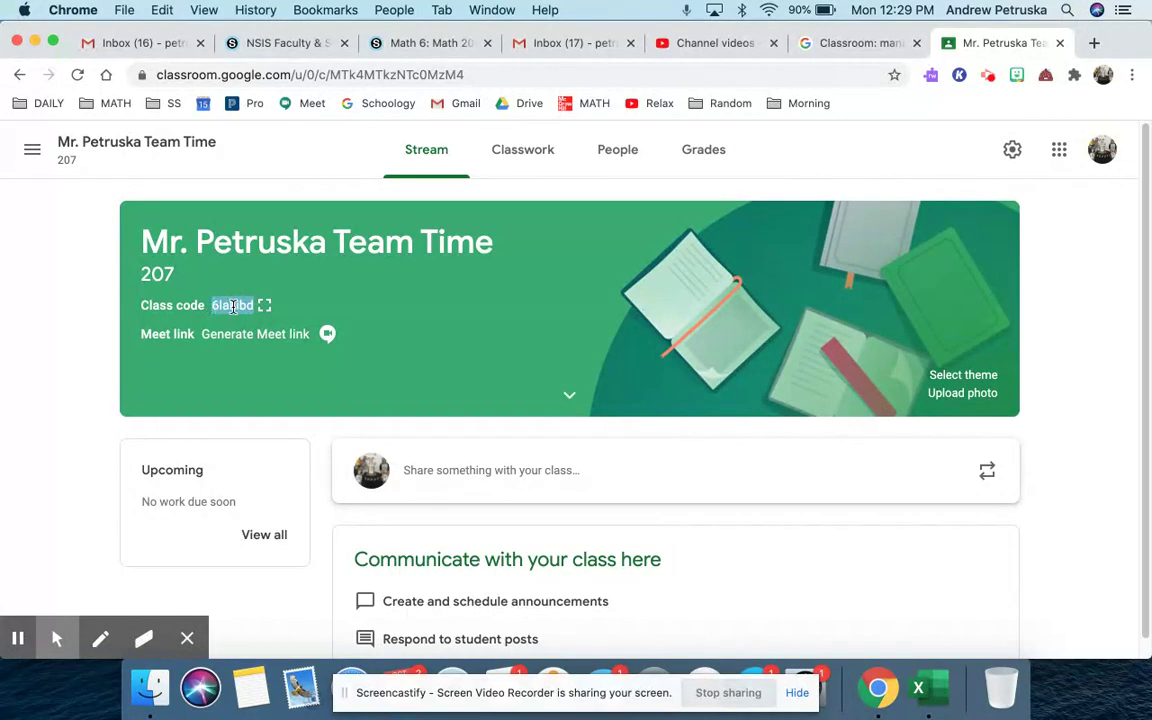
{"action": "left_click", "coordinate": [608, 157]}
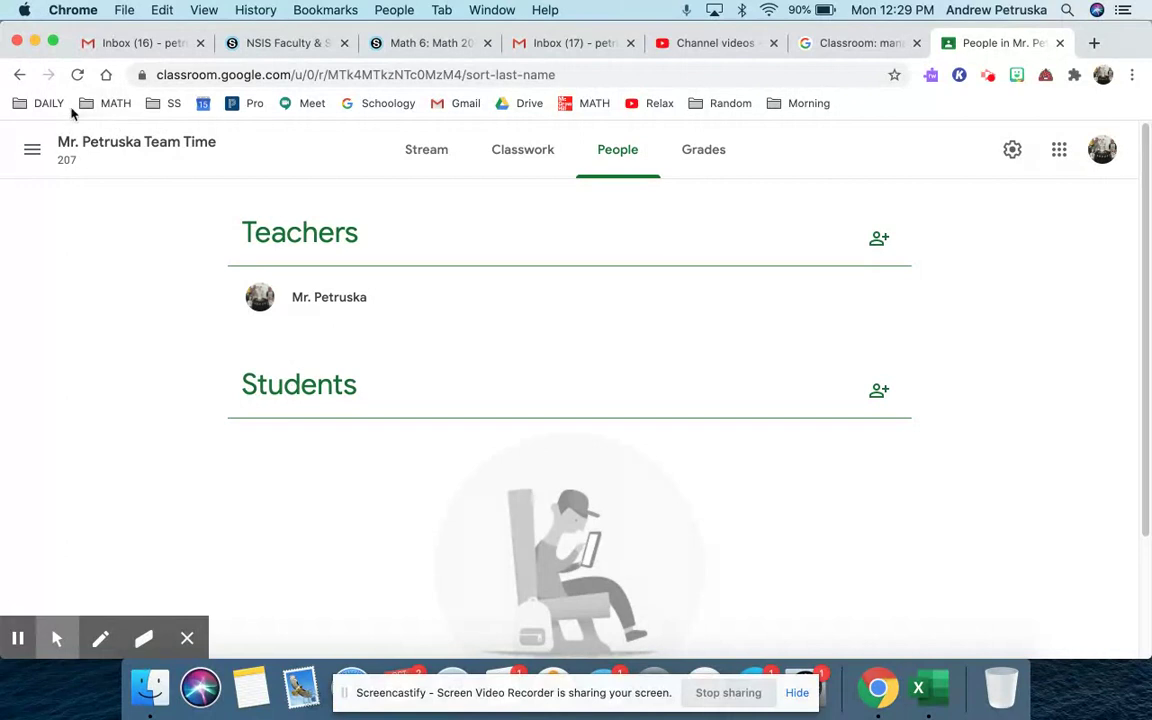
{"action": "left_click", "coordinate": [25, 82]}
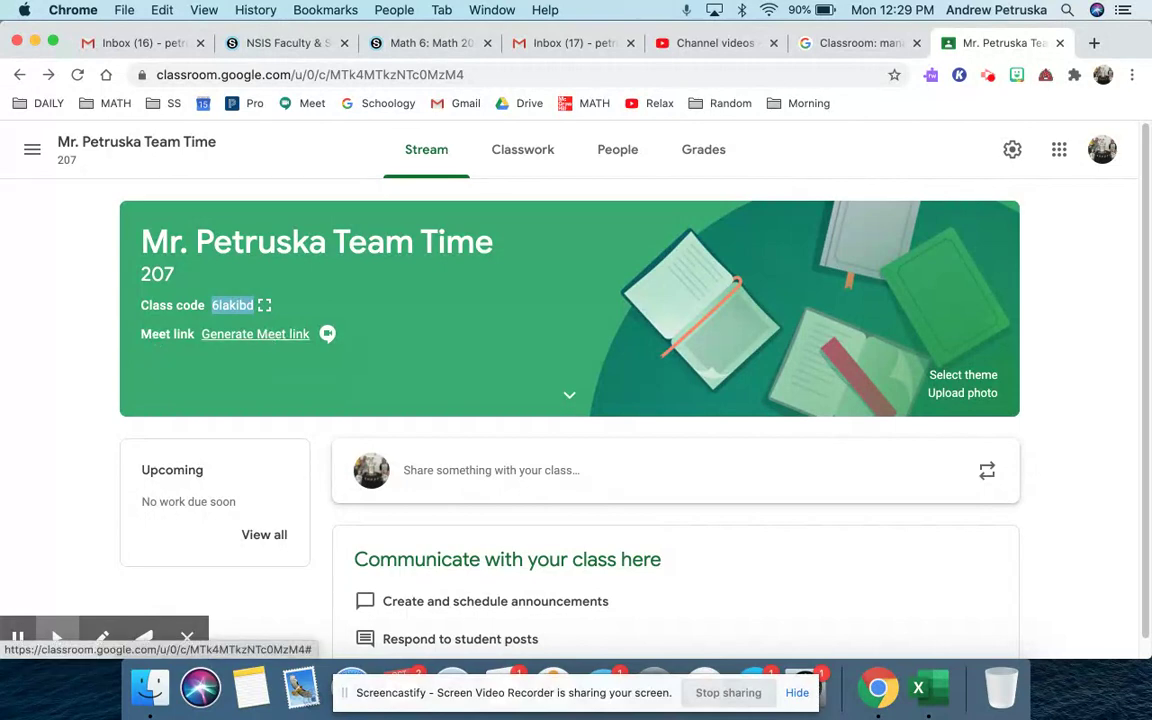
Generate, copy and save a Meet link for the class, then go to Schoology Math 6.
{"action": "left_click", "coordinate": [260, 336]}
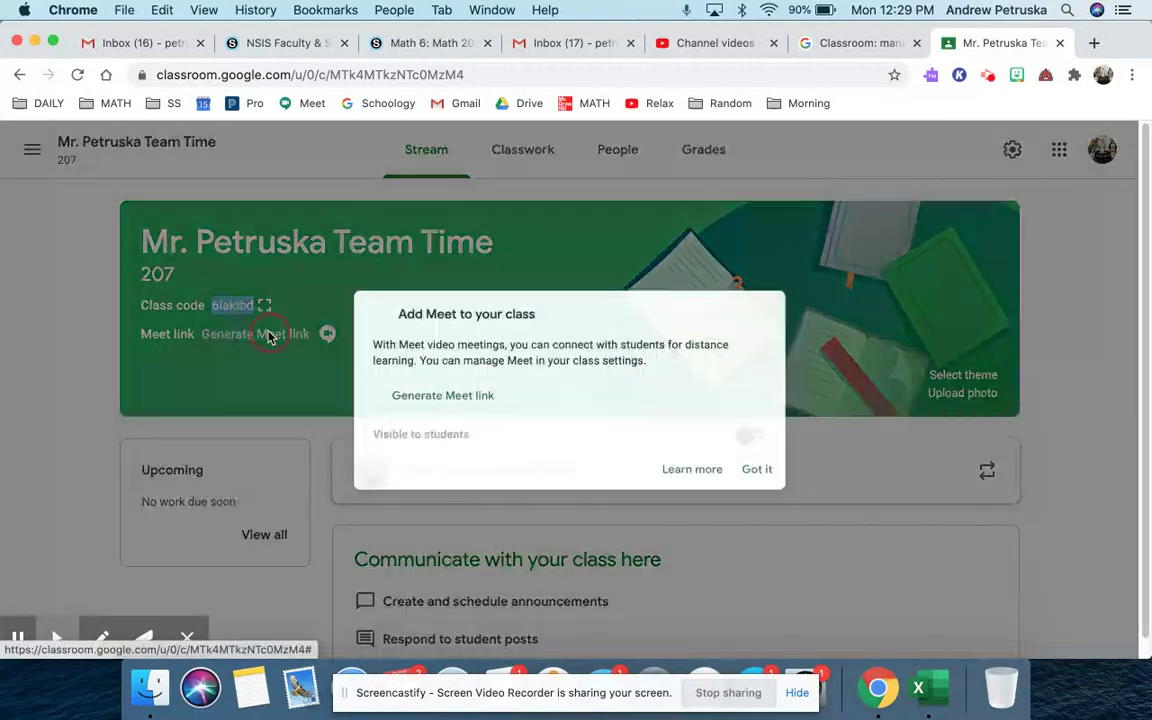
{"action": "left_click", "coordinate": [449, 398]}
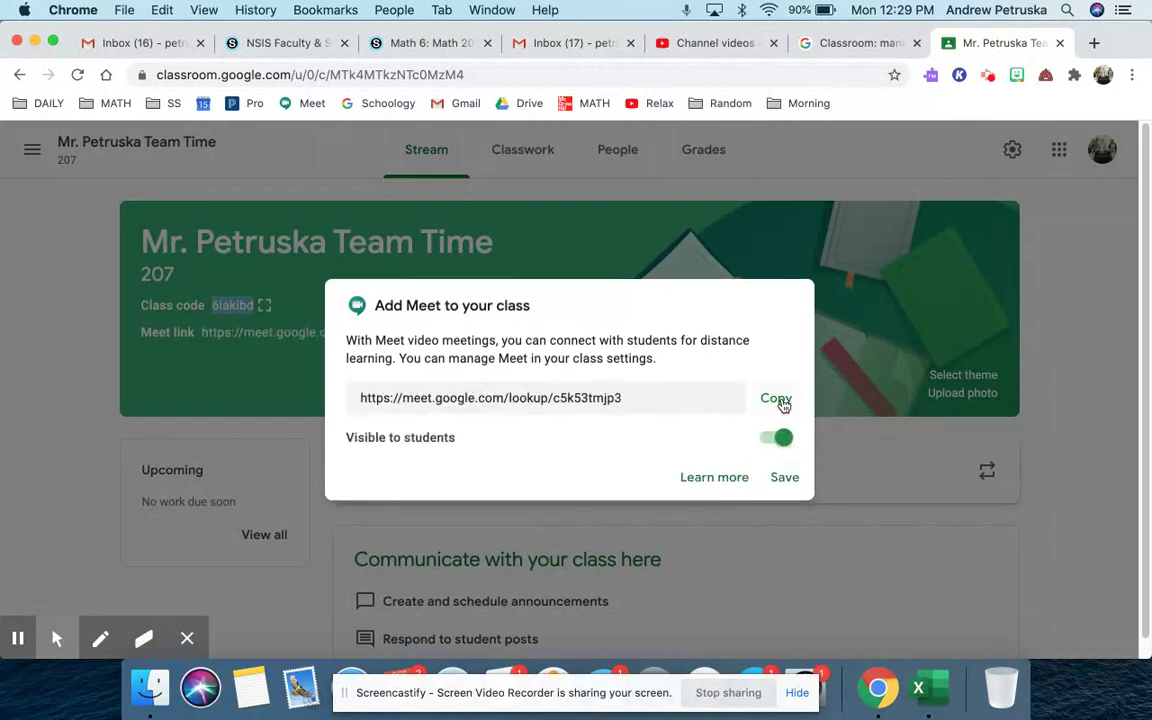
{"action": "left_click", "coordinate": [778, 398]}
{"action": "left_click", "coordinate": [787, 477]}
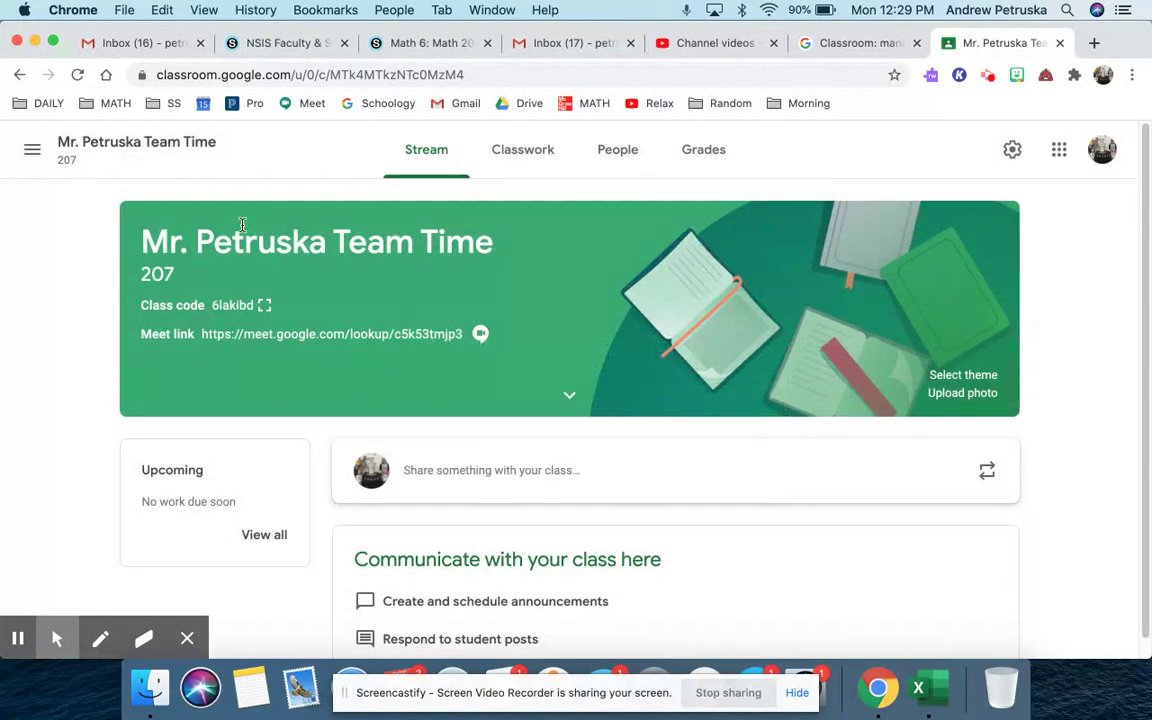
{"action": "left_click", "coordinate": [436, 45]}
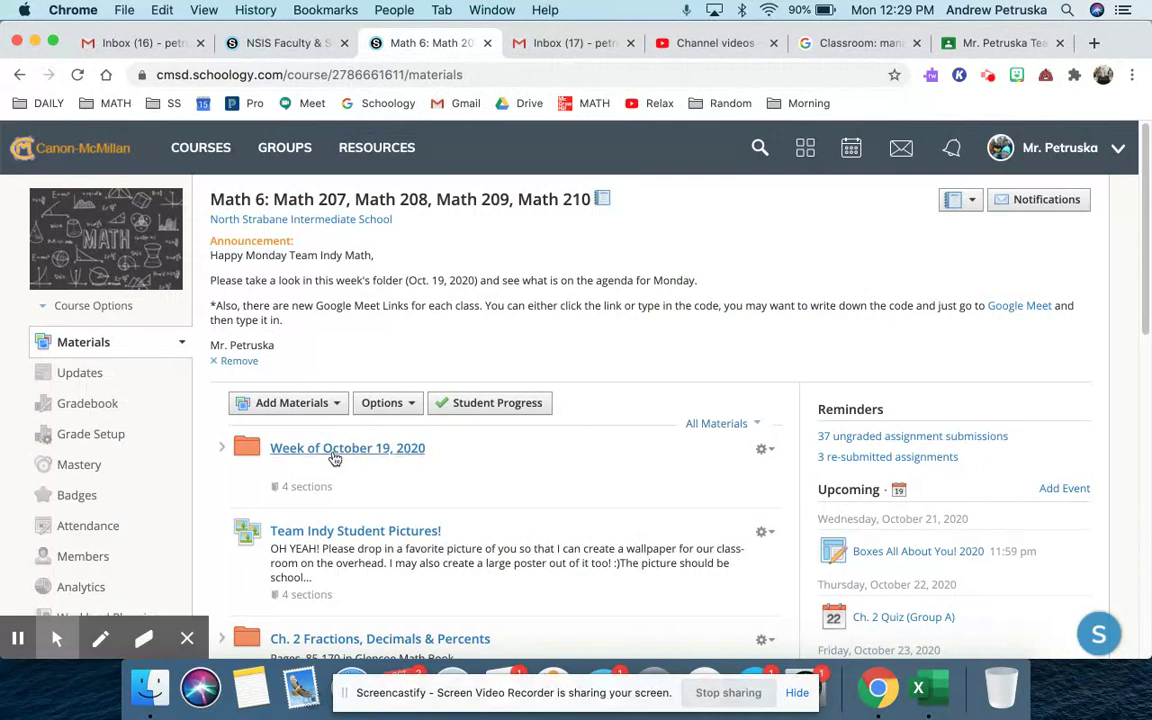
Open the Week of October 19, 2020 folder, then its *Updated* Google Meet Class Links folder.
{"action": "scroll", "coordinate": [365, 466], "scroll_direction": "down", "scroll_amount": 3}
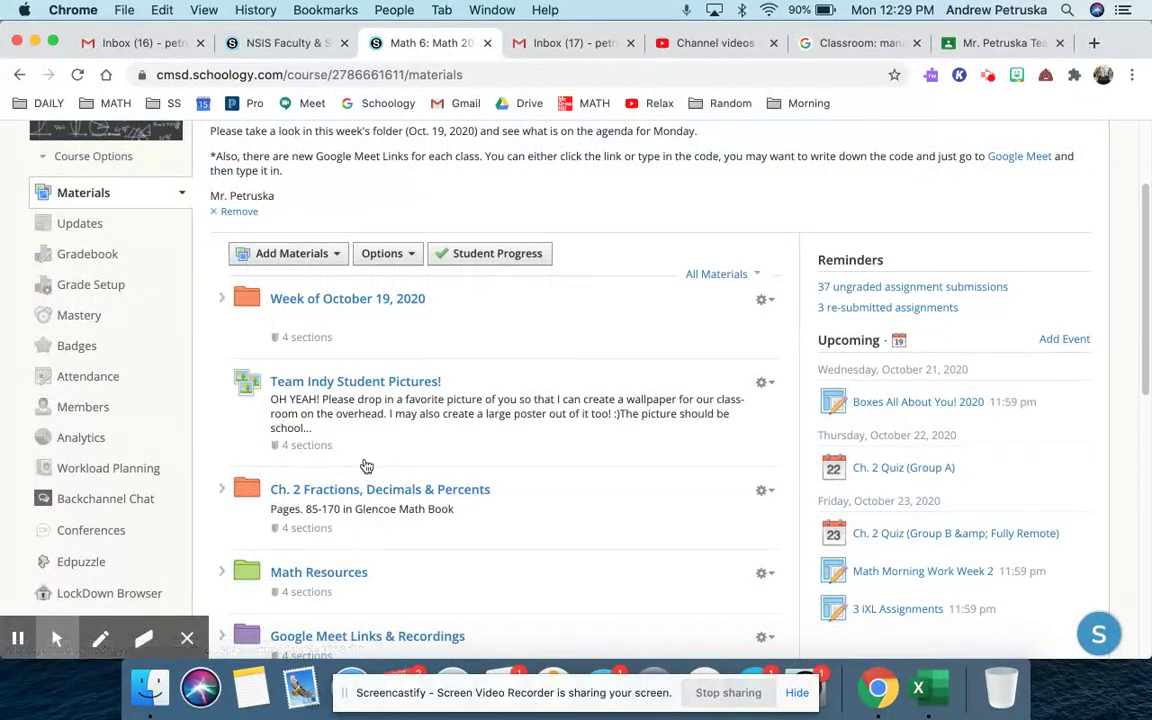
{"action": "left_click", "coordinate": [380, 298]}
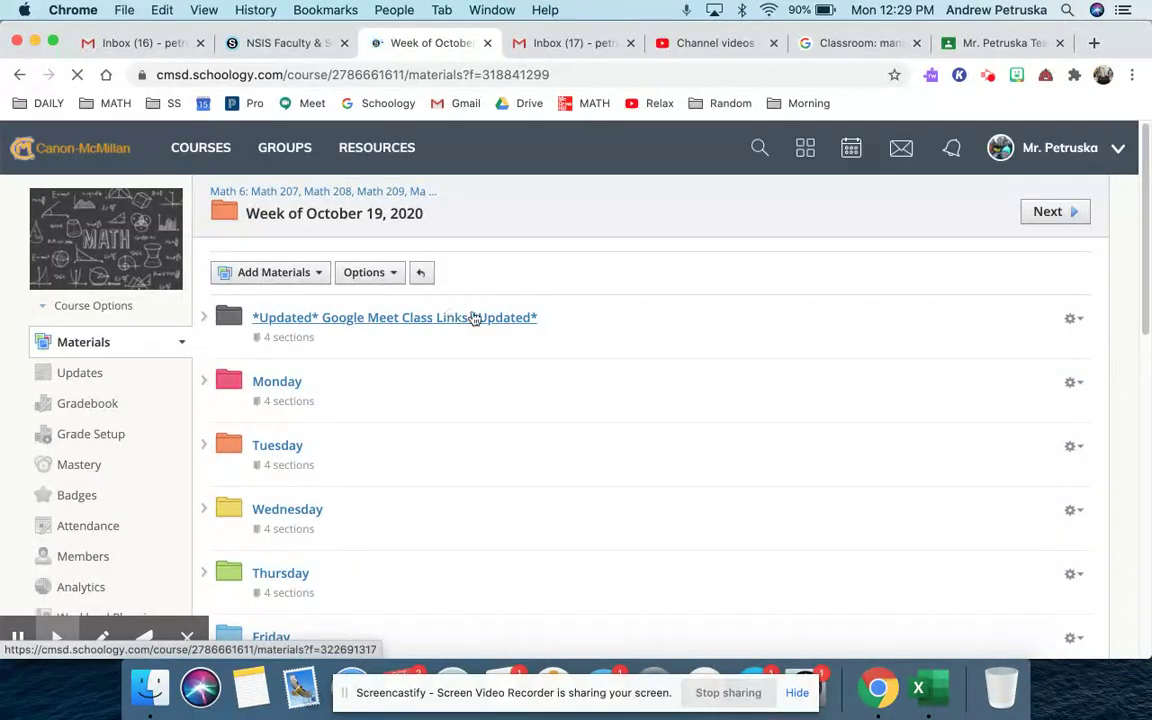
{"action": "left_click", "coordinate": [342, 328]}
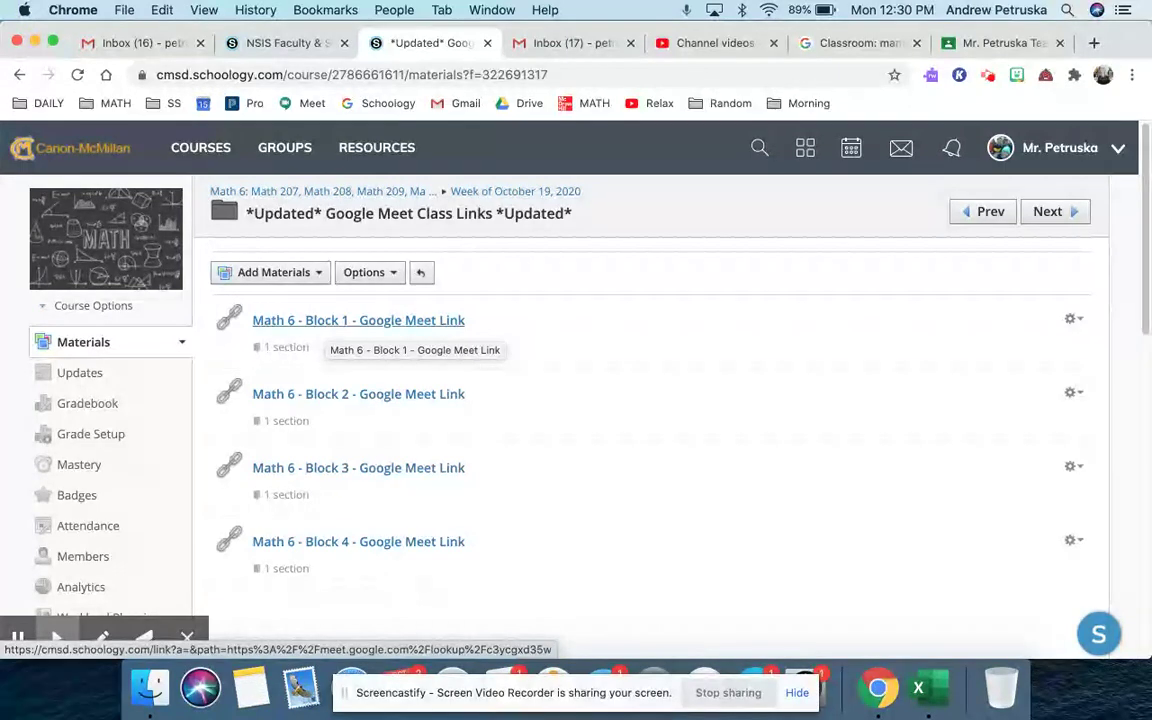
Return to Google Classroom and go to the home page listing all classes.
{"action": "left_click", "coordinate": [995, 43]}
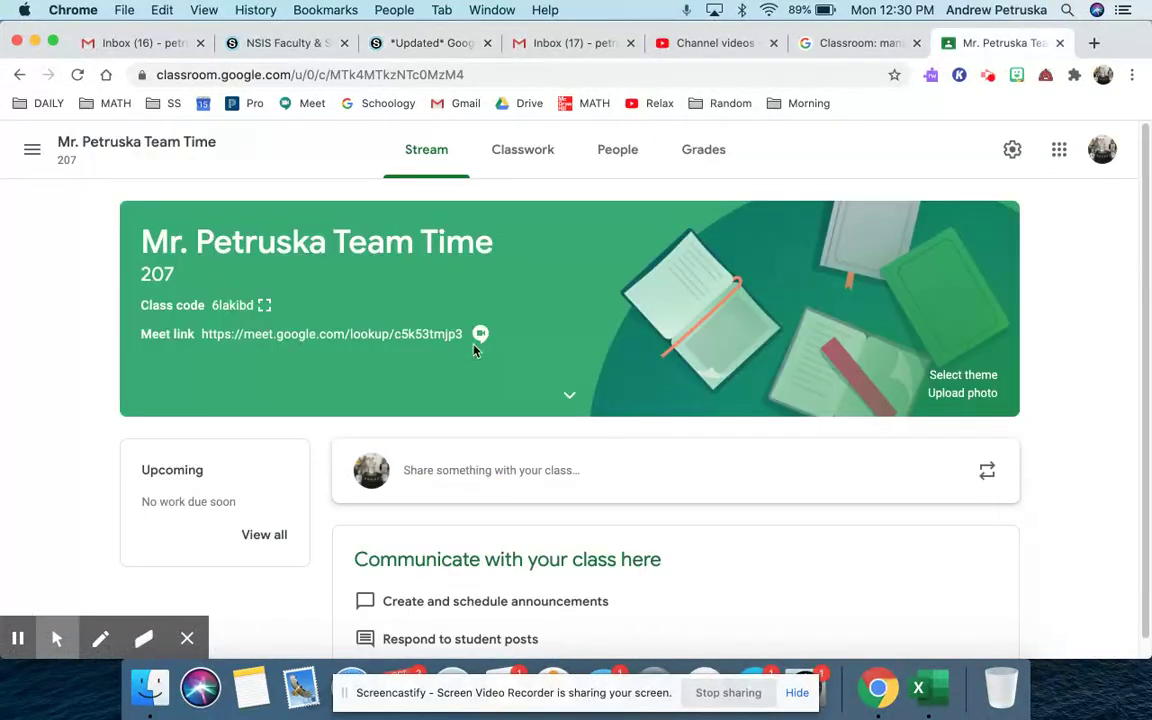
{"action": "left_click", "coordinate": [32, 150]}
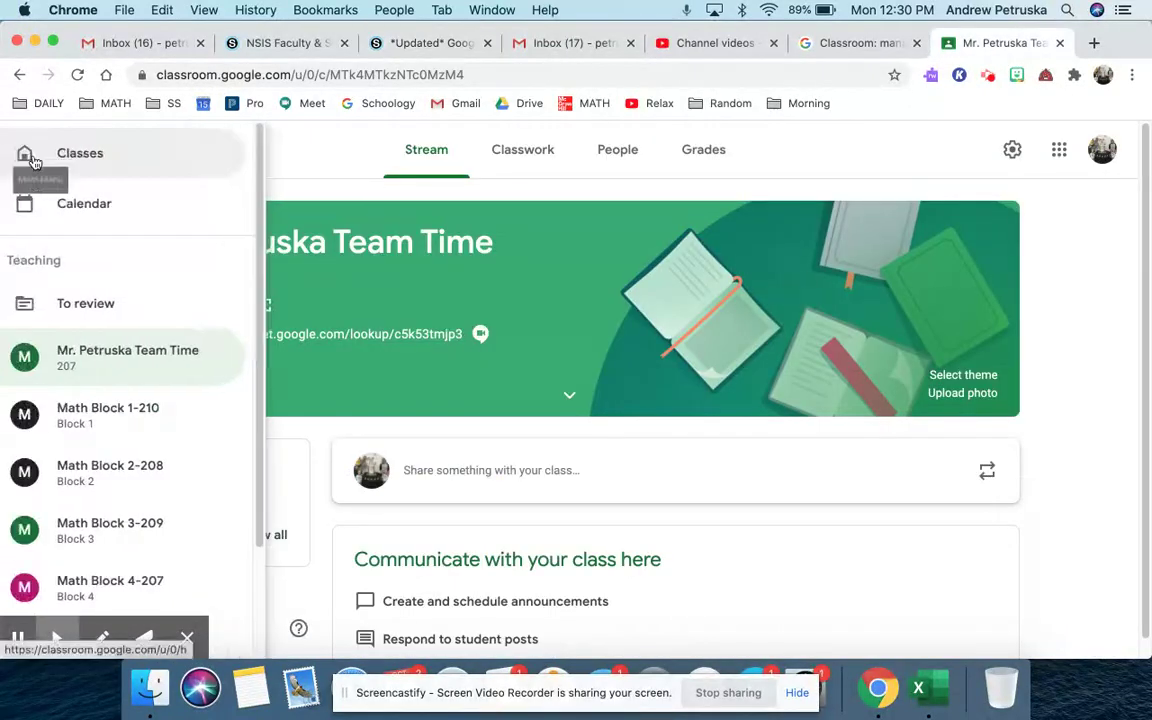
{"action": "left_click", "coordinate": [127, 152]}
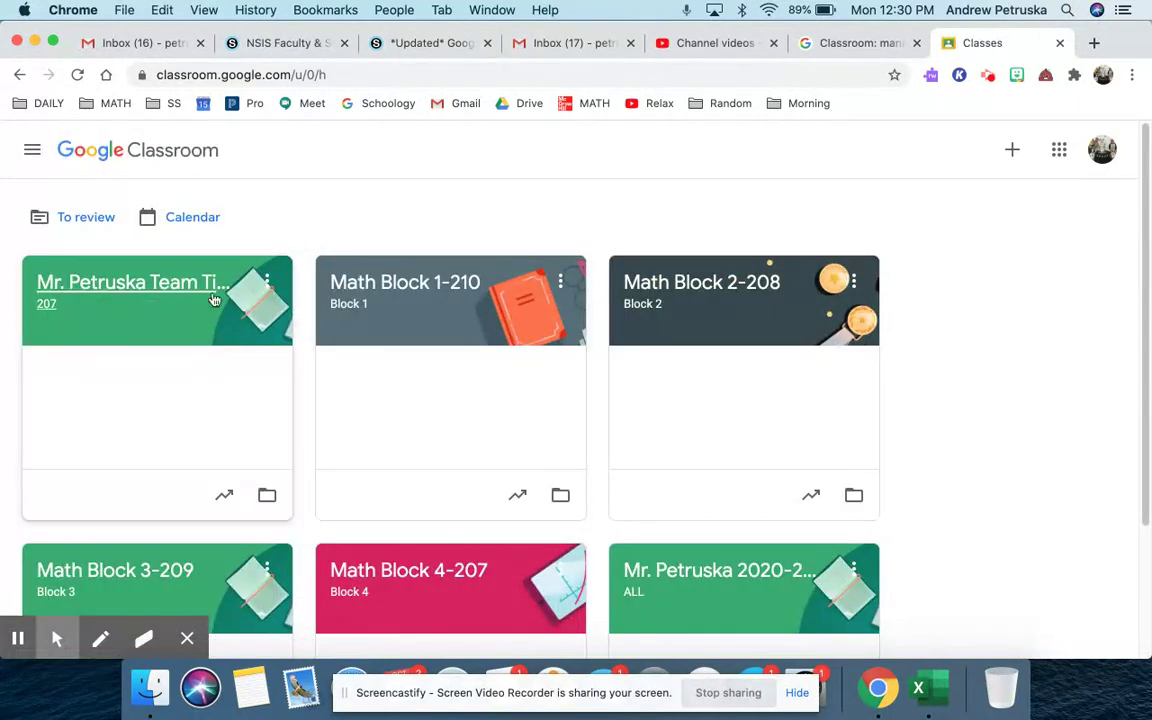
{"action": "scroll", "coordinate": [468, 318], "scroll_direction": "down", "scroll_amount": 2}
{"action": "scroll", "coordinate": [465, 318], "scroll_direction": "up", "scroll_amount": 2}
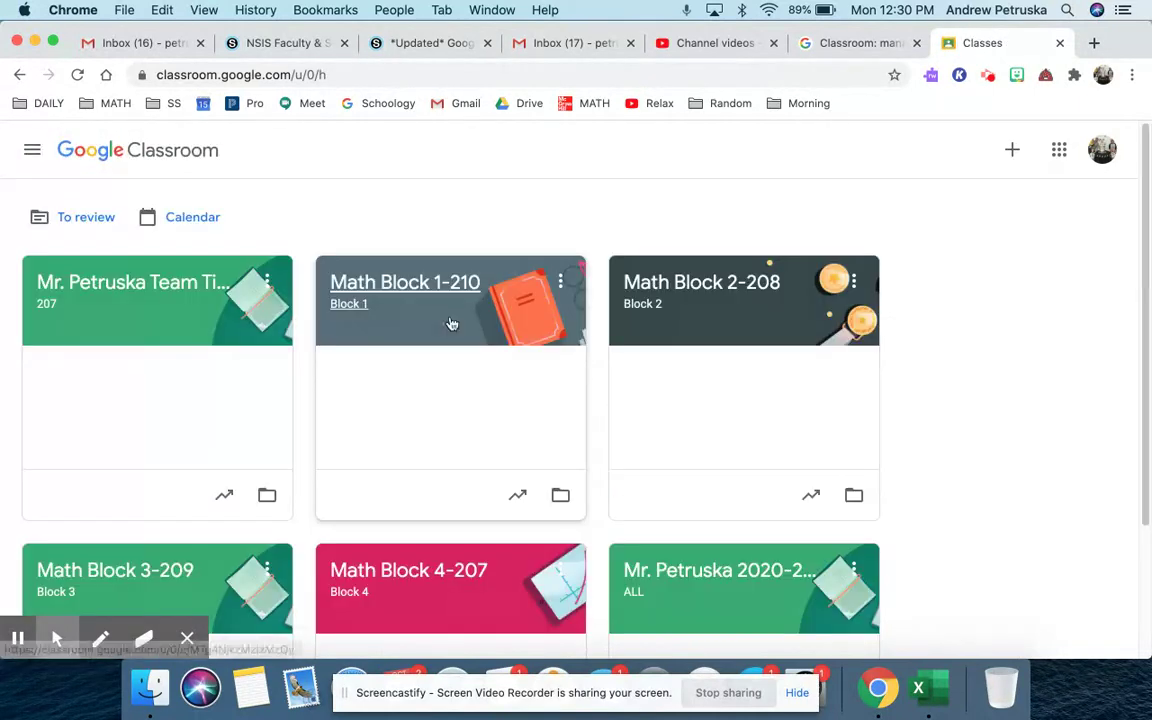
{"action": "mouse_move", "coordinate": [57, 638]}
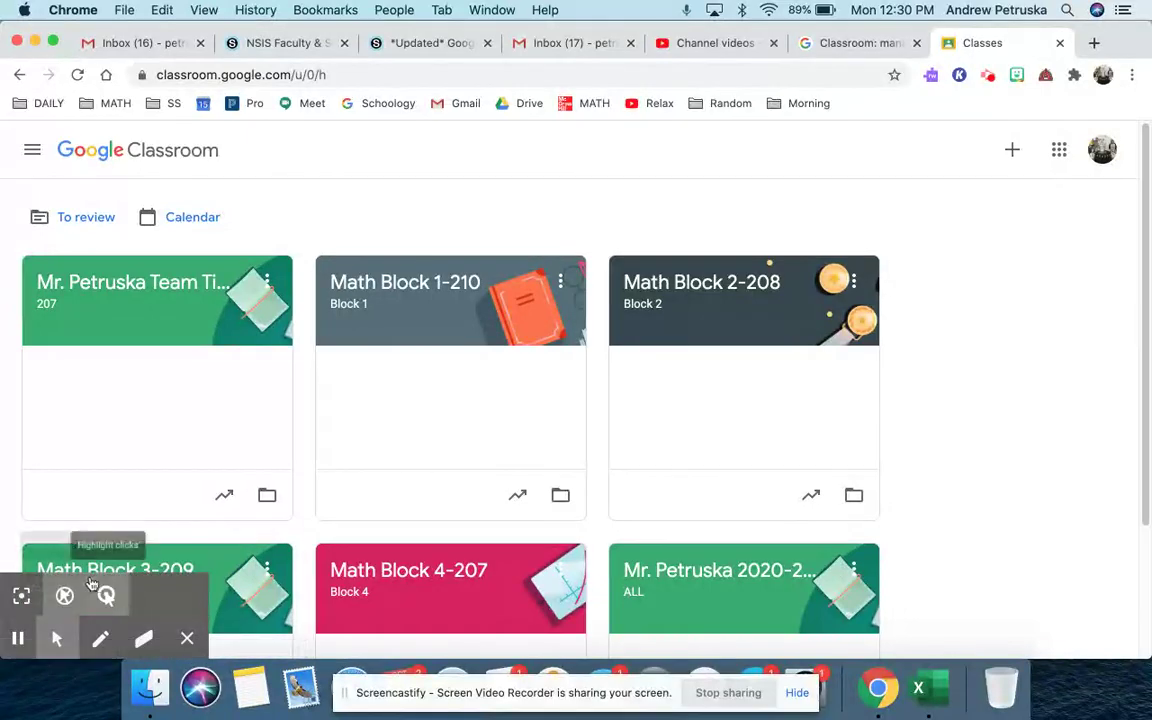
{"action": "scroll", "coordinate": [496, 537], "scroll_direction": "down", "scroll_amount": 3}
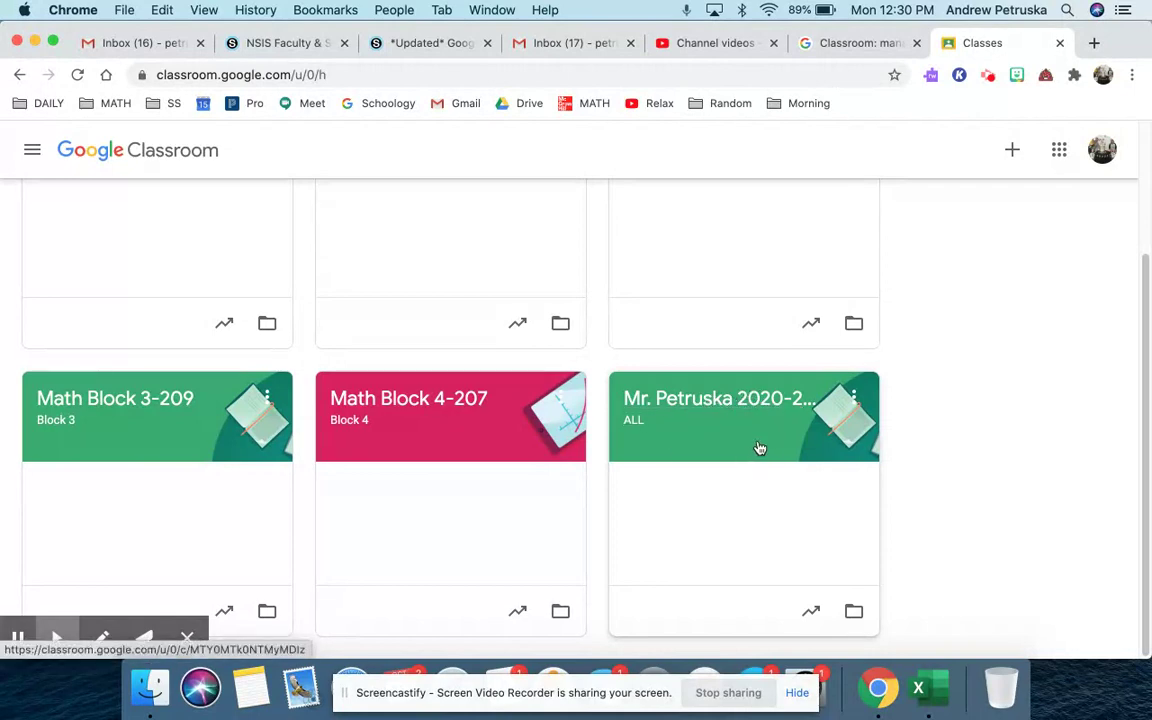
{"action": "scroll", "coordinate": [758, 450], "scroll_direction": "up", "scroll_amount": 3}
Open the Math Block 2-208 class stream.
{"action": "left_click", "coordinate": [855, 283]}
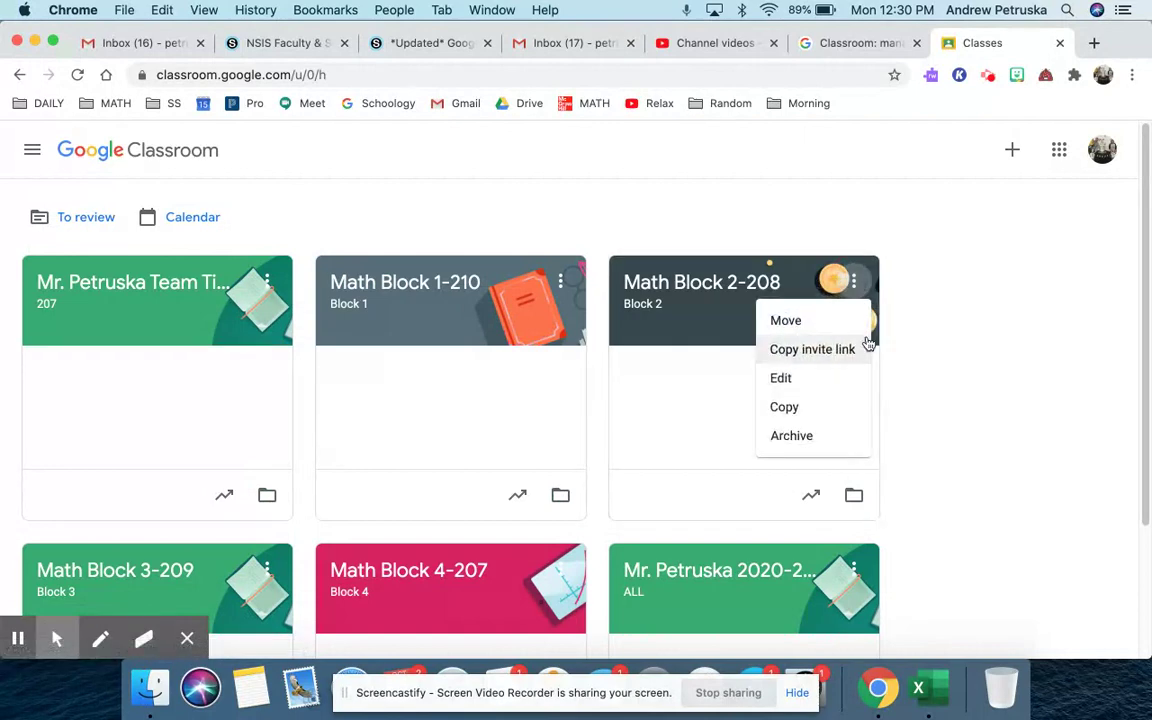
{"action": "left_click", "coordinate": [710, 321]}
{"action": "left_click", "coordinate": [686, 286]}
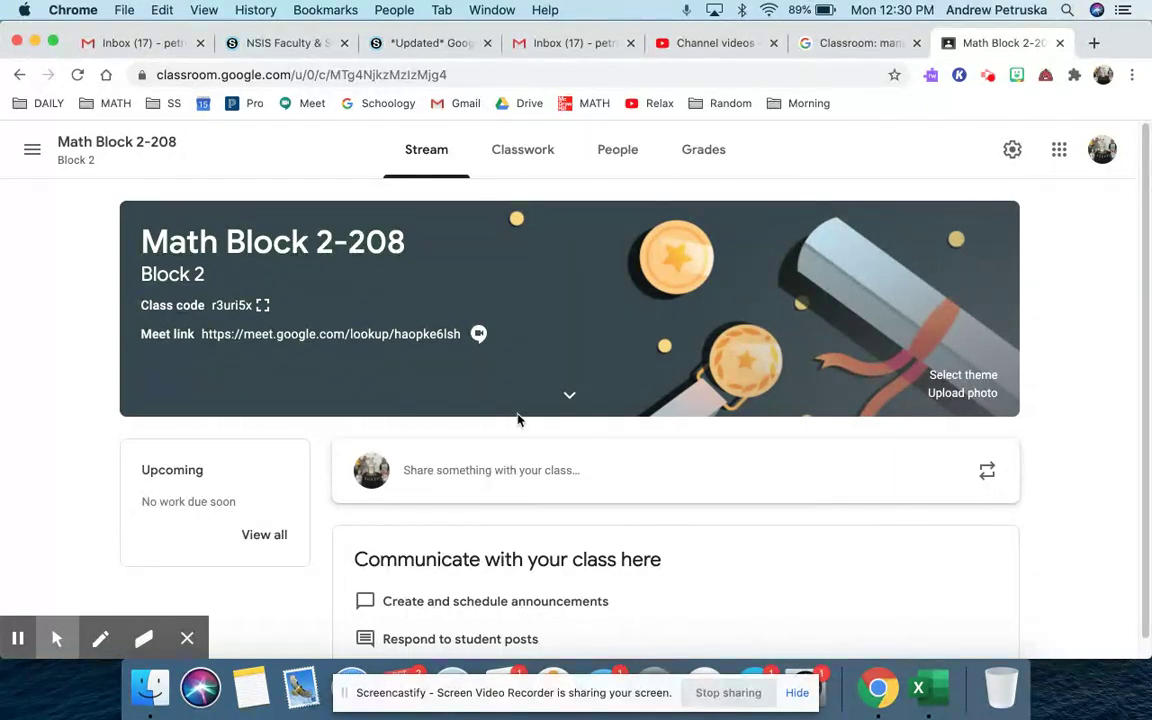
{"action": "scroll", "coordinate": [460, 375], "scroll_direction": "down", "scroll_amount": 1}
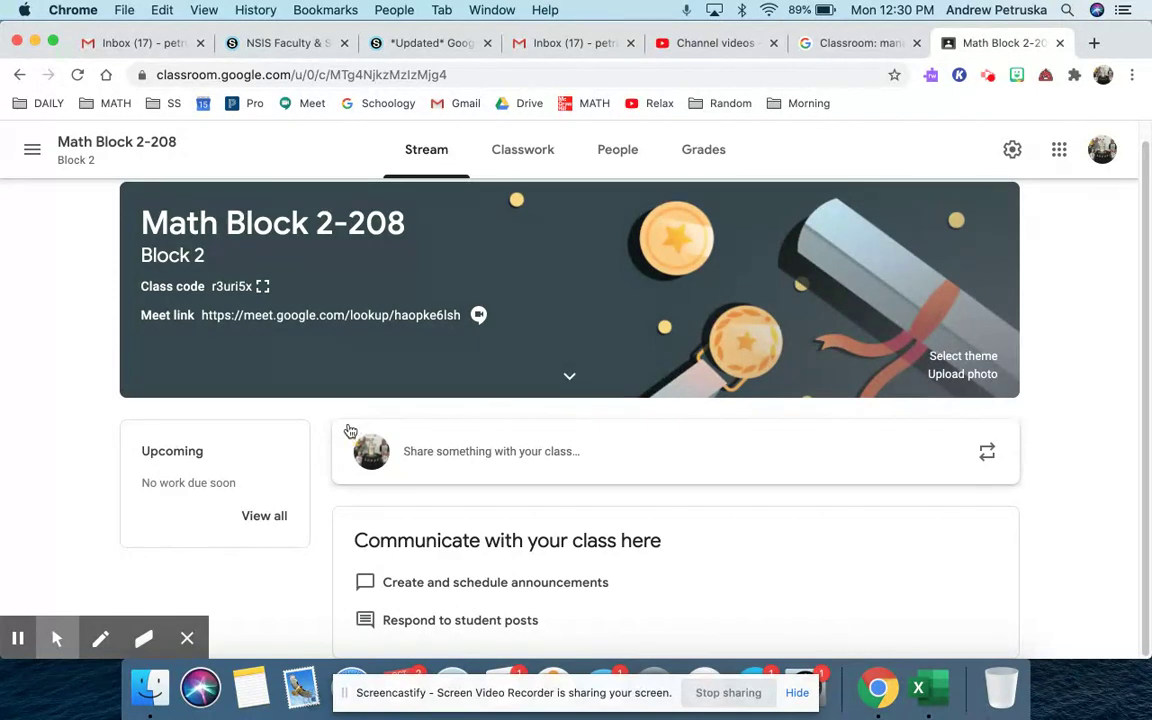
{"action": "scroll", "coordinate": [158, 470], "scroll_direction": "up", "scroll_amount": 1}
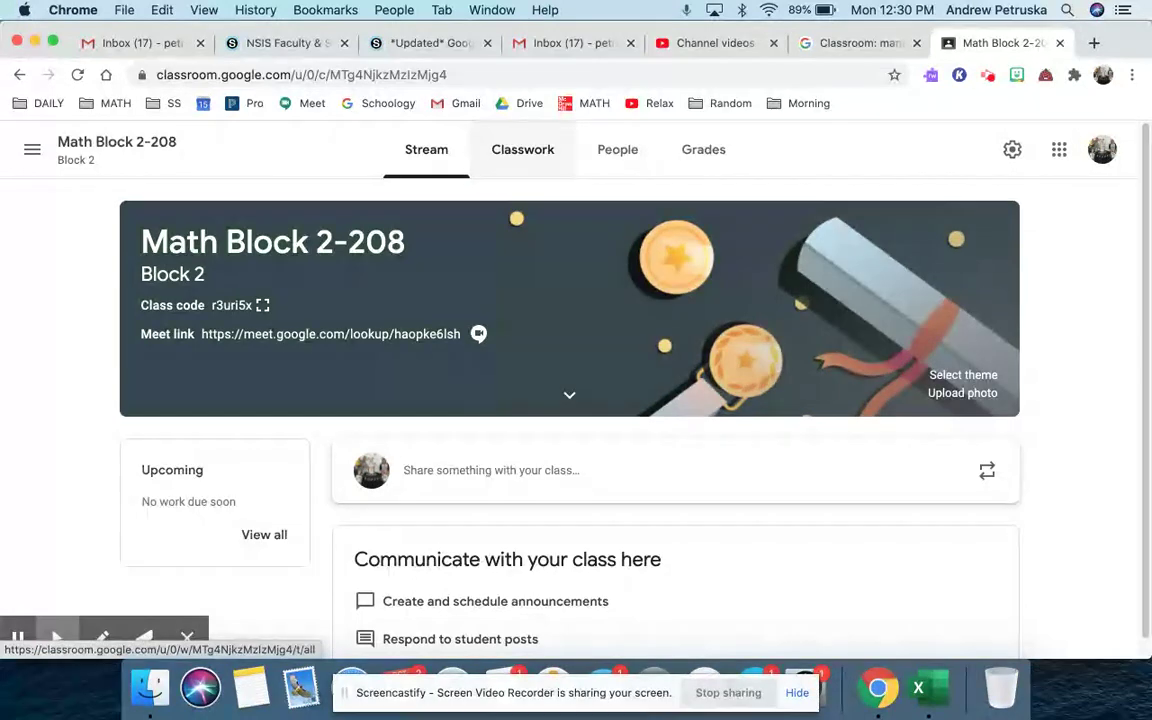